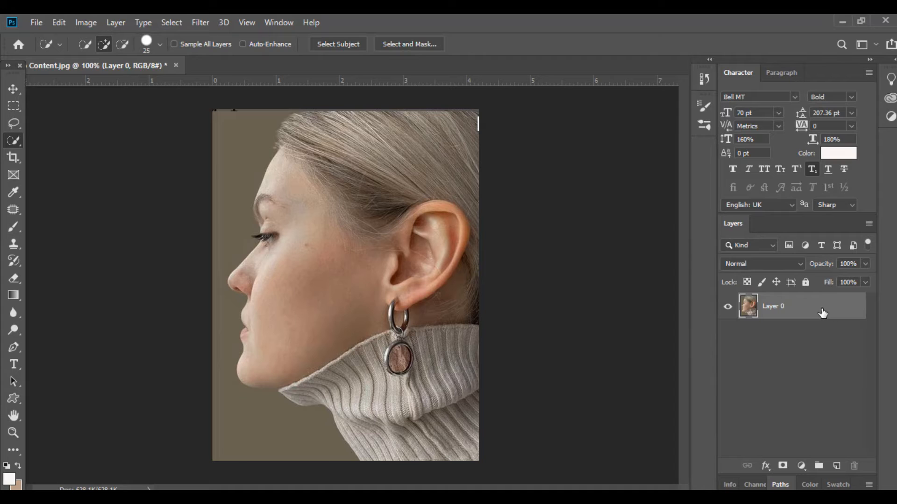
Duplicate Layer 0, undoing and redoing the duplication once
drag(822, 313, 836, 466)
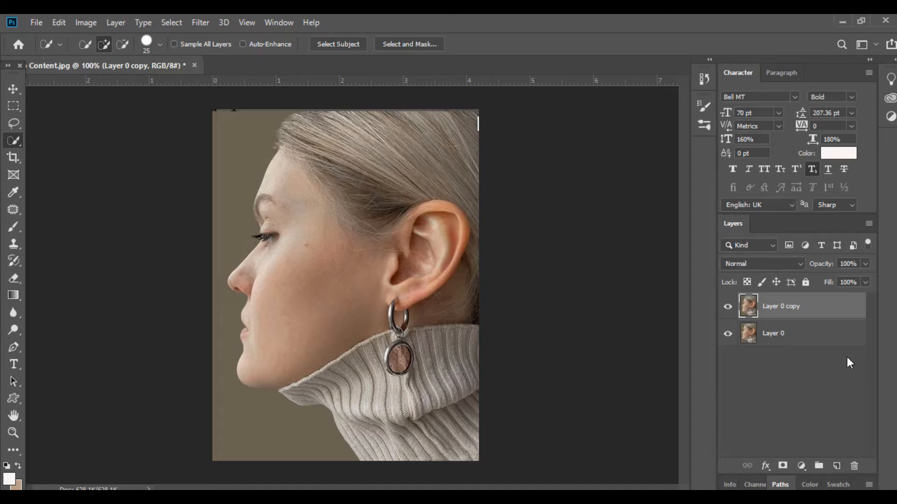
key(ctrl+z)
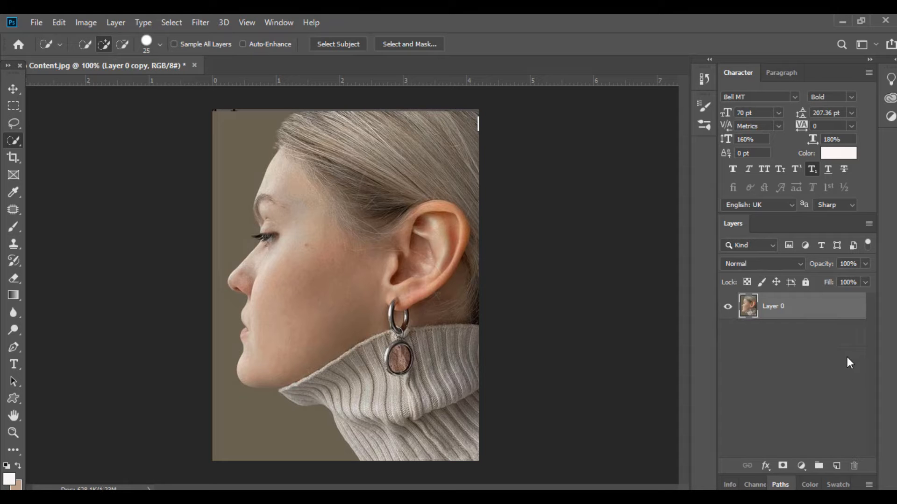
key(ctrl+shift+z)
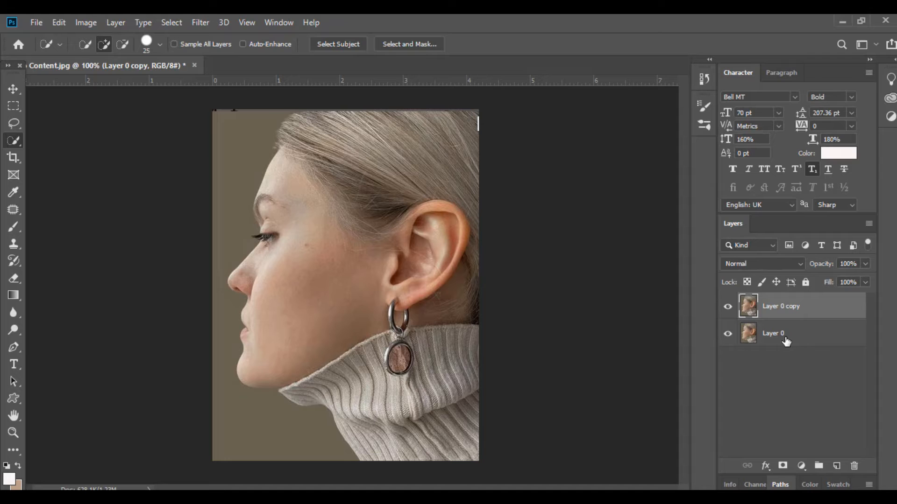
Rename the original Layer 0 as "Main Image"
double_click(775, 334)
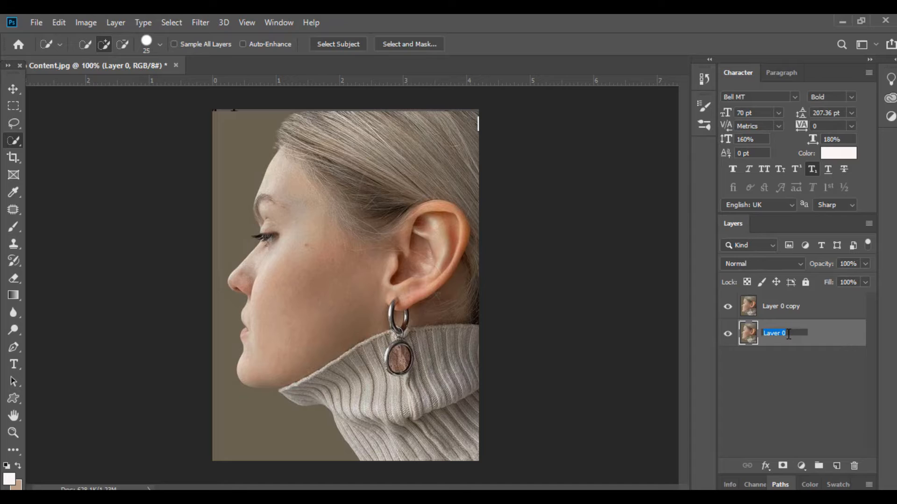
text(Main)
text( 1)
text(mage)
key(Return)
Rename the duplicated layer above Main Image as "Edit"
double_click(792, 310)
text(Edit)
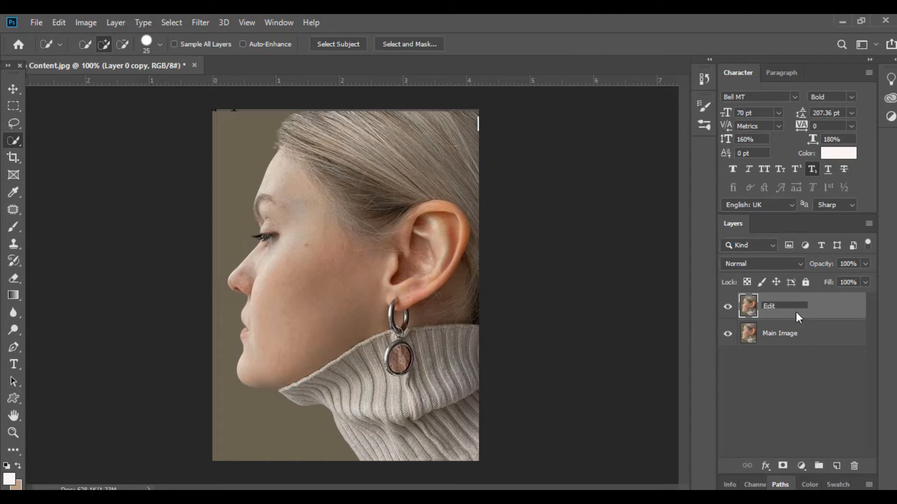
click(801, 369)
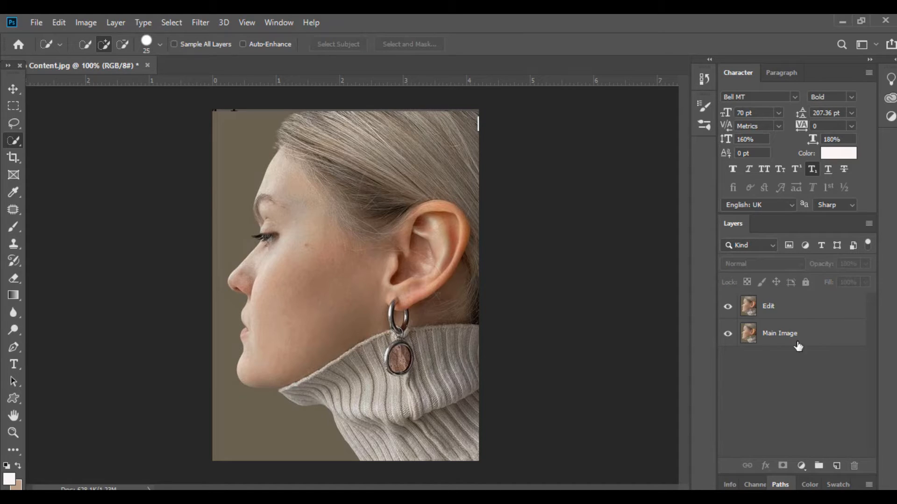
Duplicate the Edit layer, and delete the resulting copy
click(793, 309)
key(alt+bracketleft)
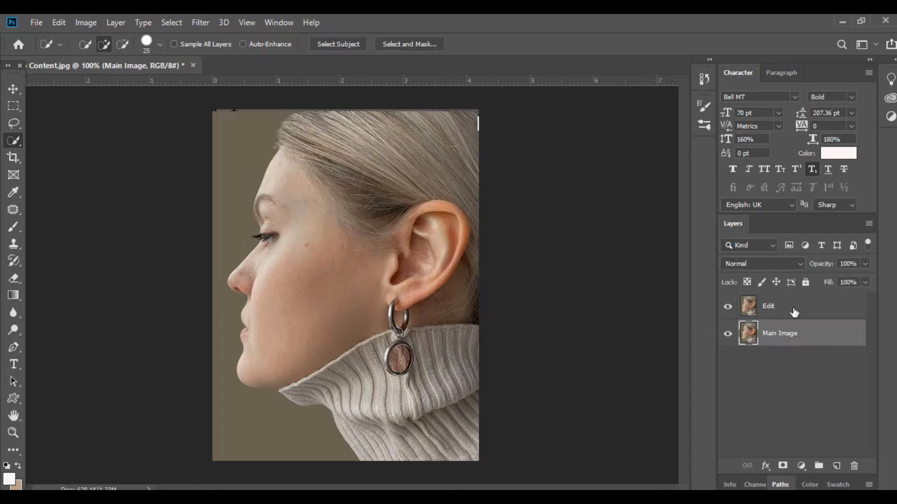
click(795, 312)
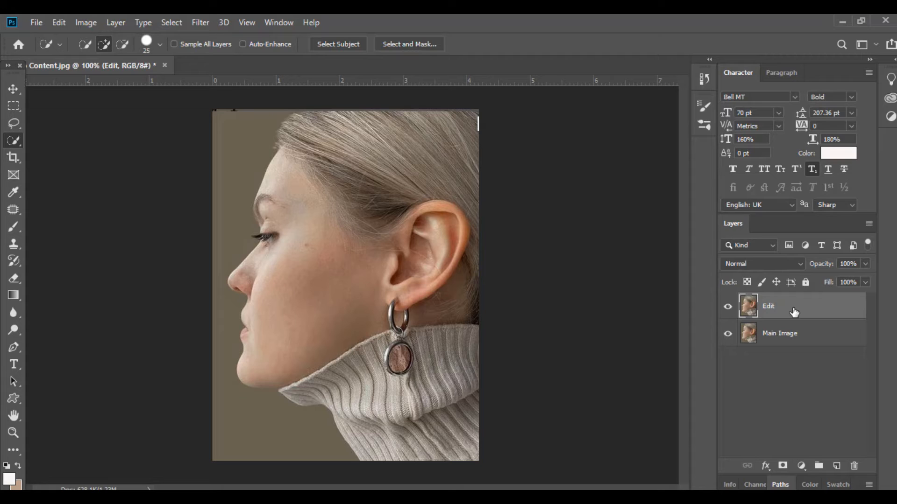
key(ctrl+j)
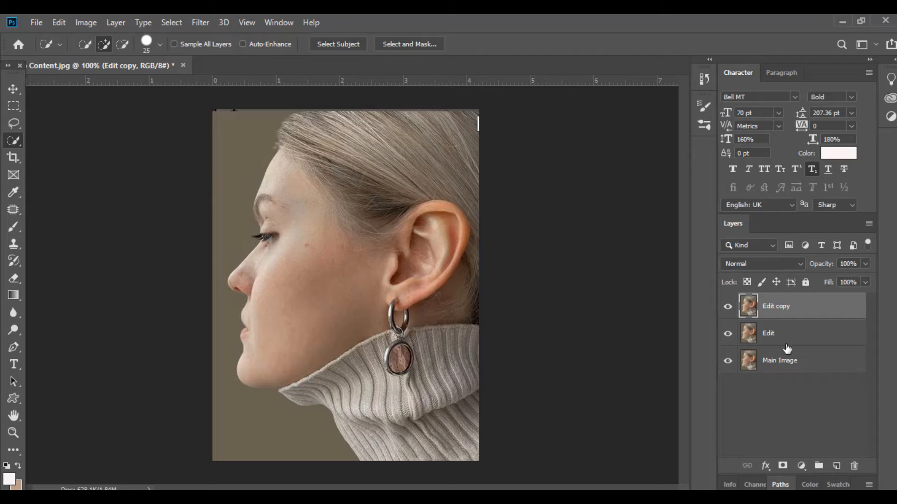
drag(834, 312, 853, 465)
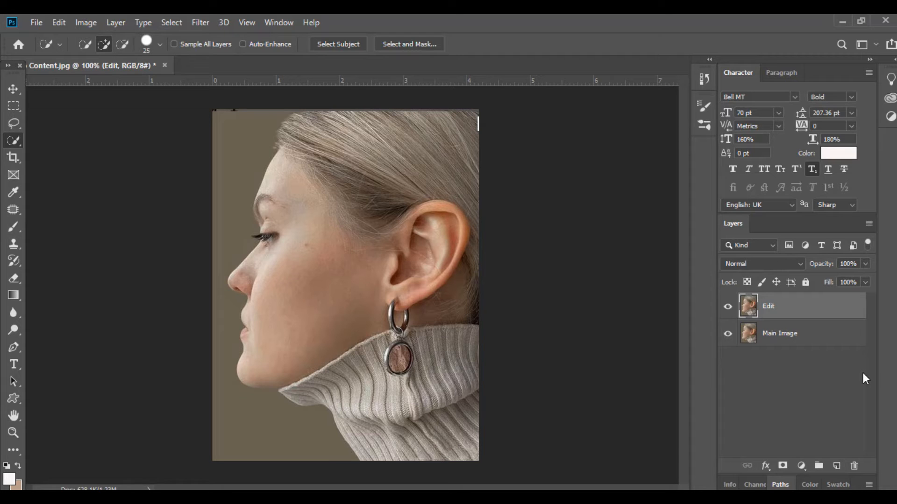
Duplicate the Edit layer again, delete the original Edit layer and undo that deletion
key(ctrl+j)
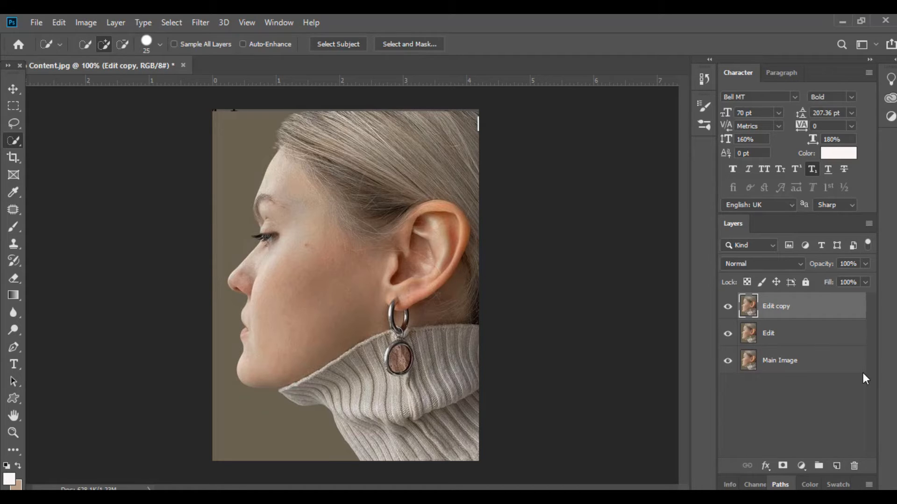
click(833, 343)
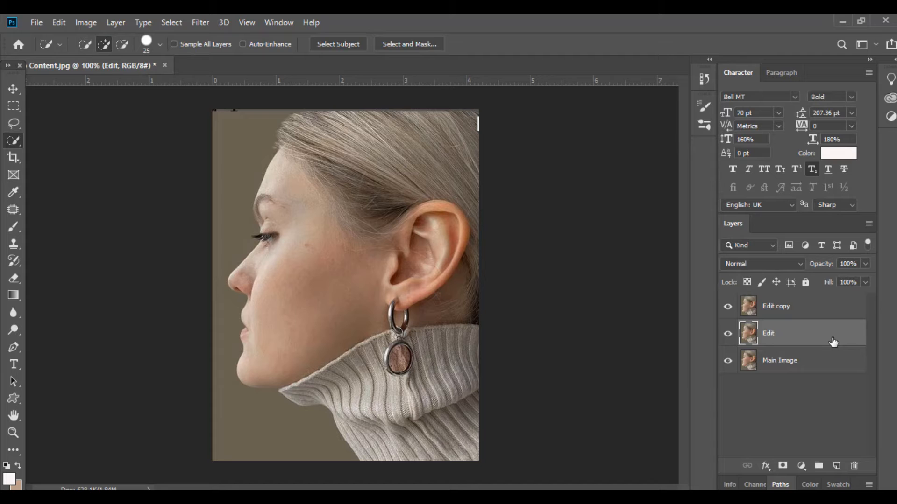
click(810, 310)
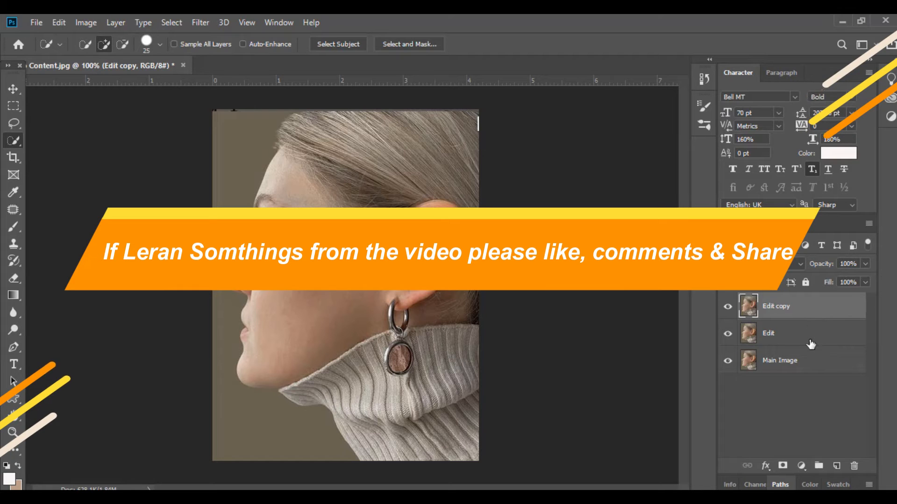
click(796, 340)
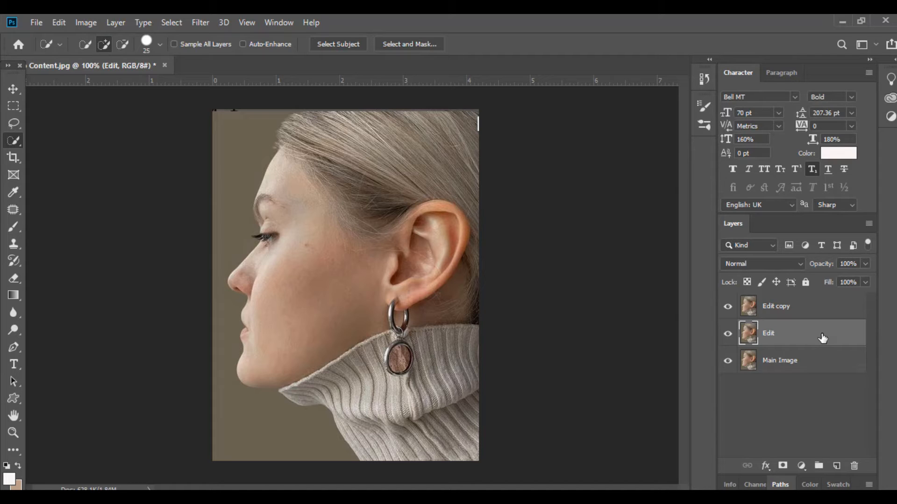
key(Delete)
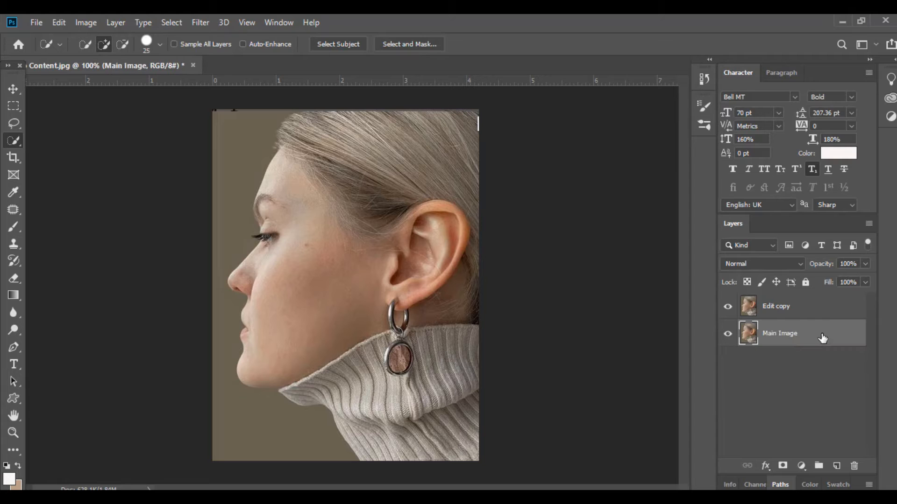
key(ctrl+z)
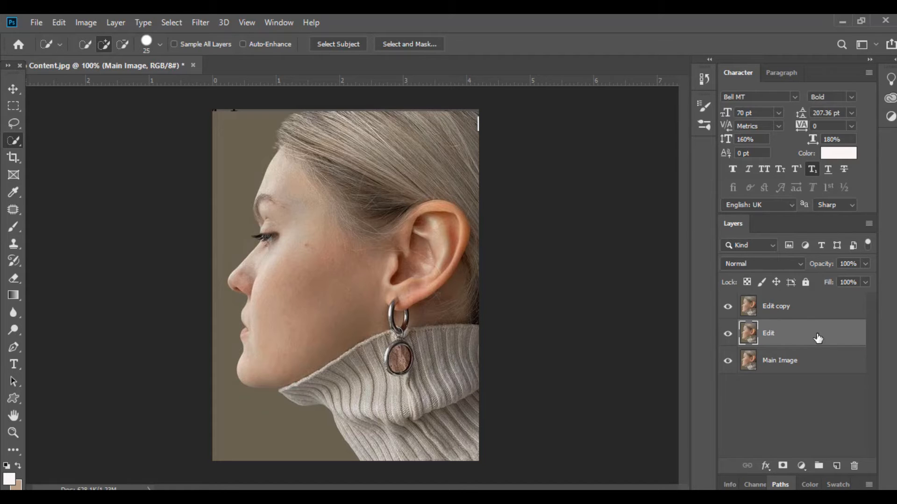
Delete the Edit copy layer and make the Edit layer active
click(800, 312)
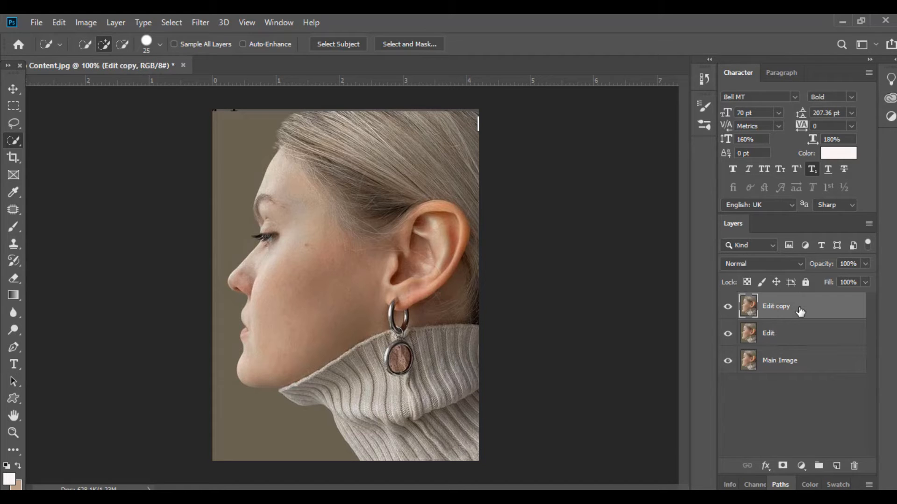
key(Delete)
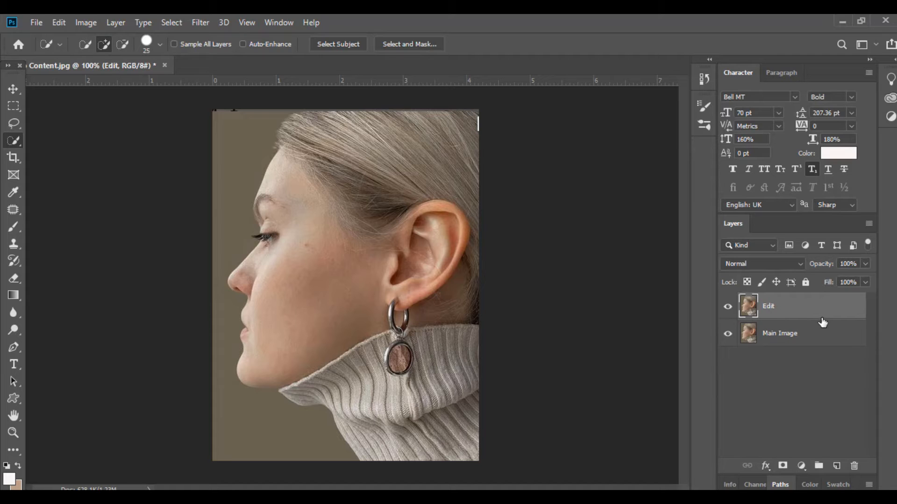
key(alt+bracketleft)
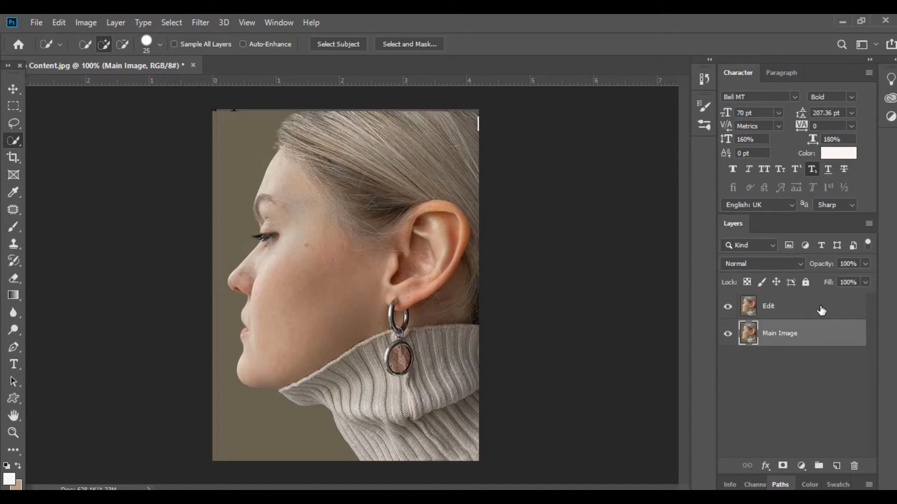
click(817, 309)
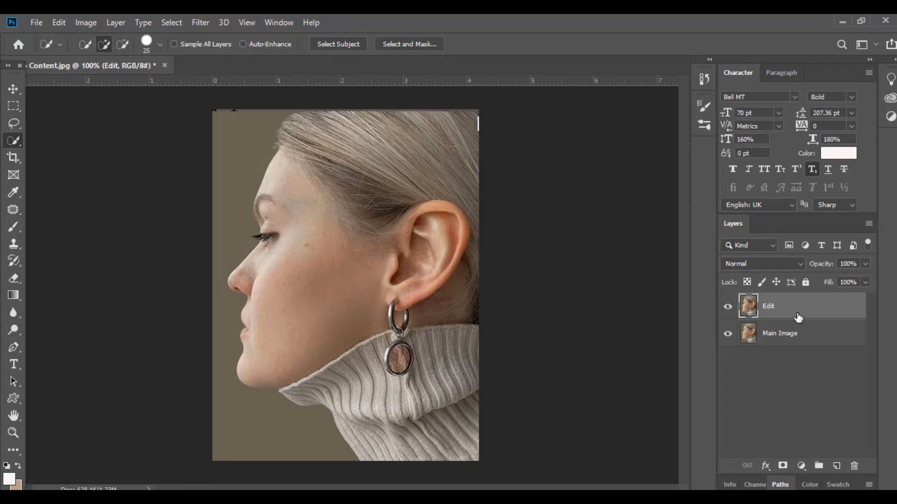
Add an empty layer and arrange it directly beneath the Edit layer
ctrl+click(837, 466)
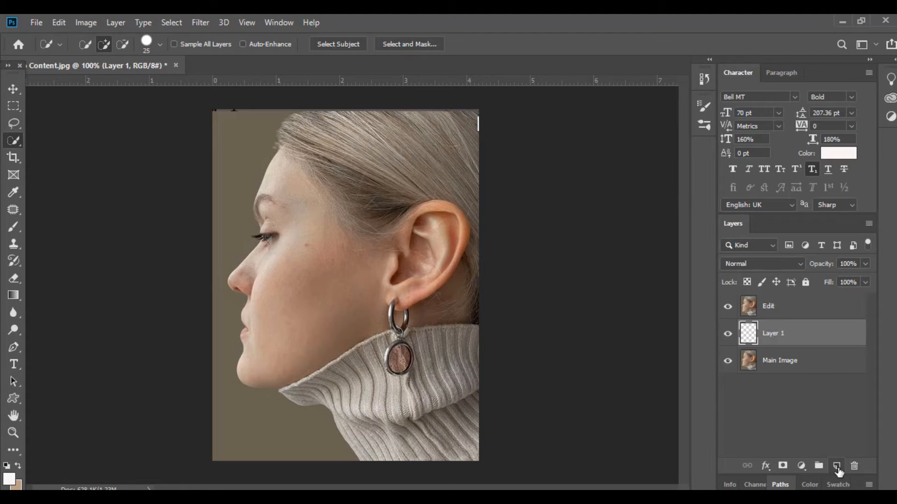
key(ctrl+z)
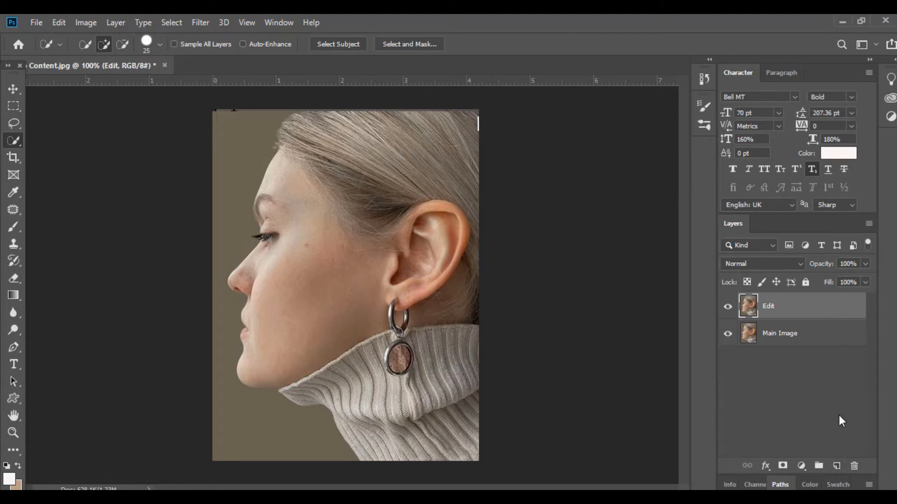
click(837, 467)
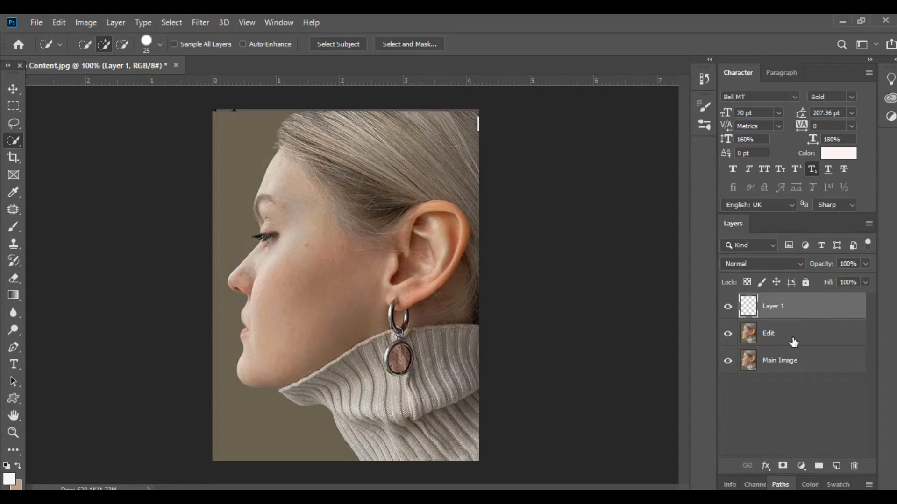
drag(793, 342, 787, 306)
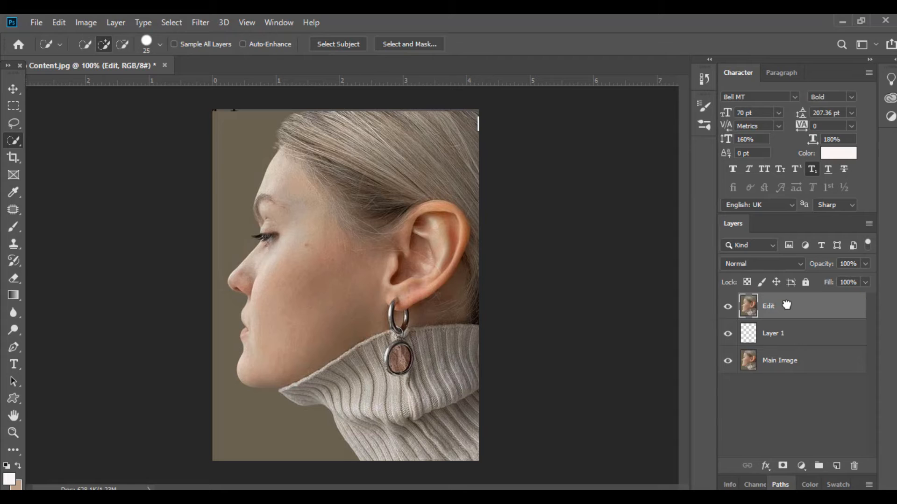
key(ctrl+z)
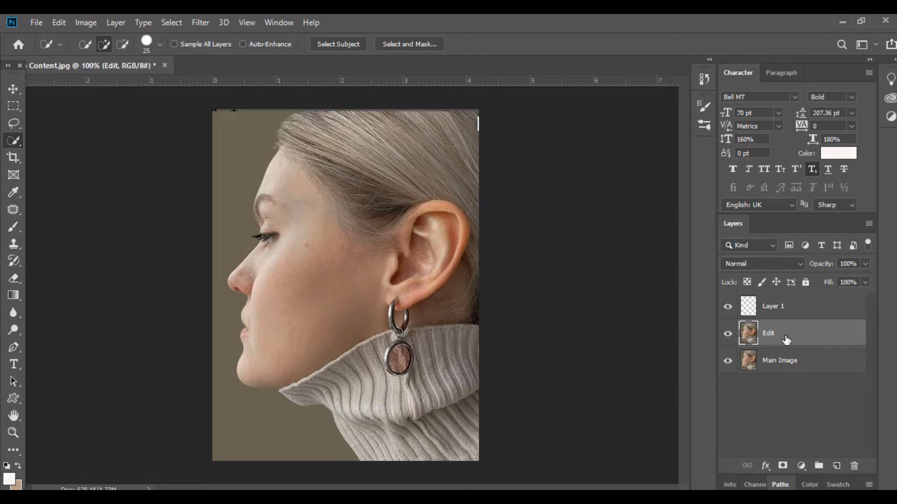
drag(786, 340, 786, 304)
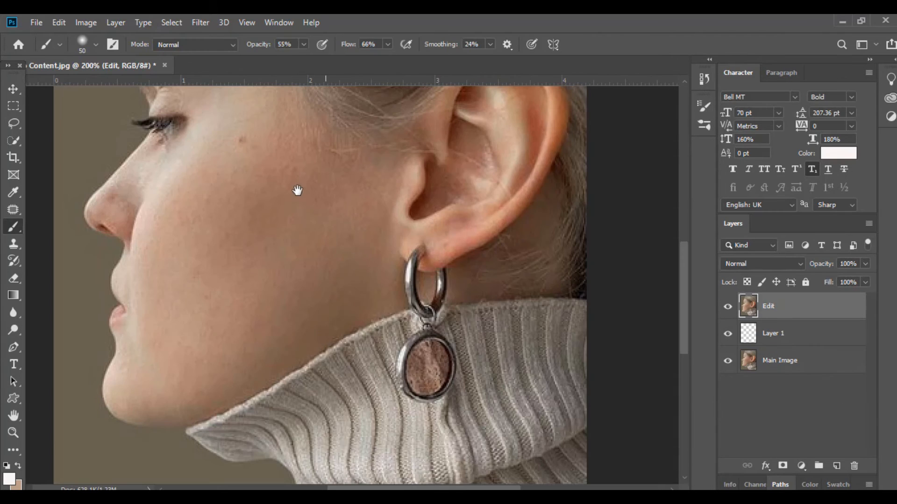
Sample the reddish skin tone below the cheek mole as the foreground colour and activate the Brush tool
drag(297, 190, 294, 298)
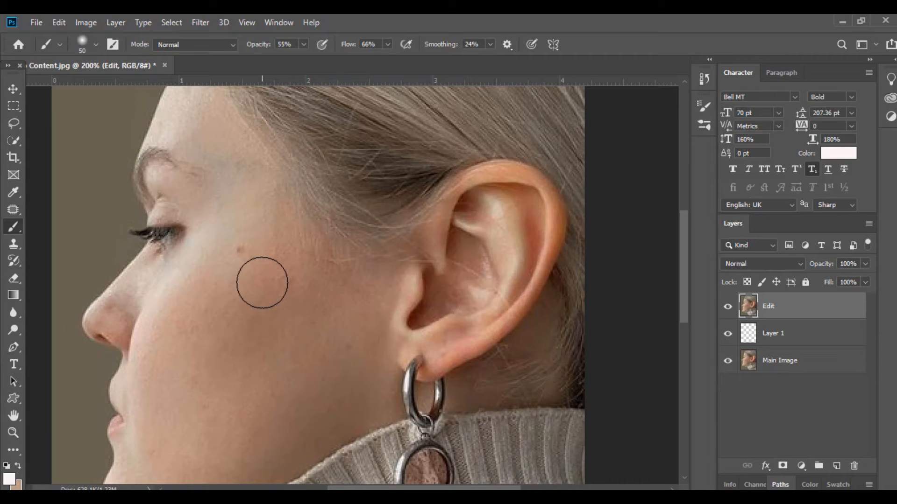
key(i)
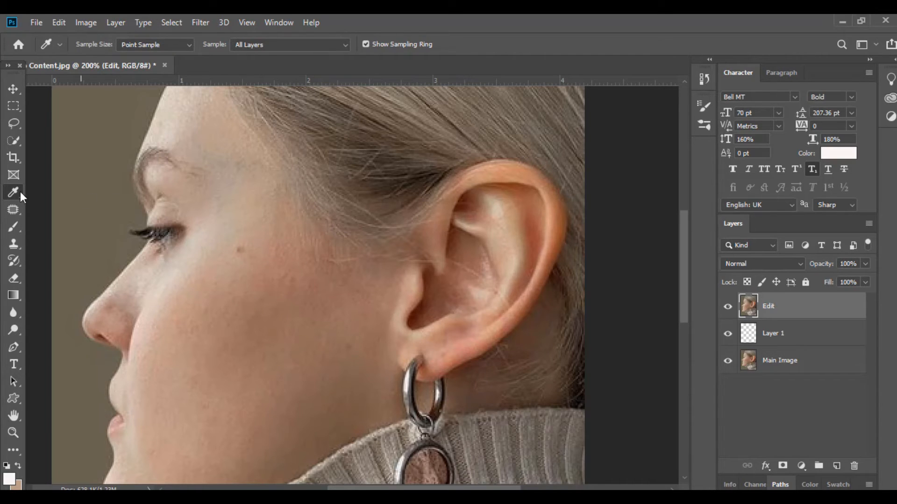
click(270, 285)
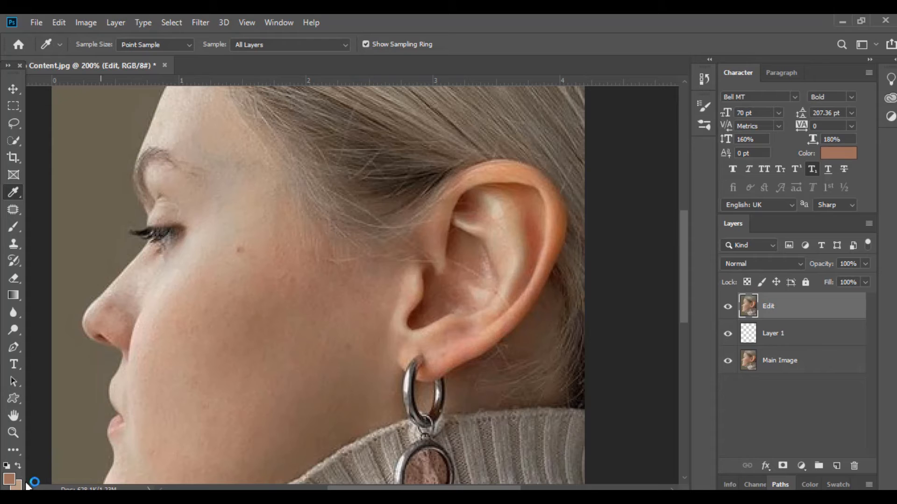
click(8, 483)
key(b)
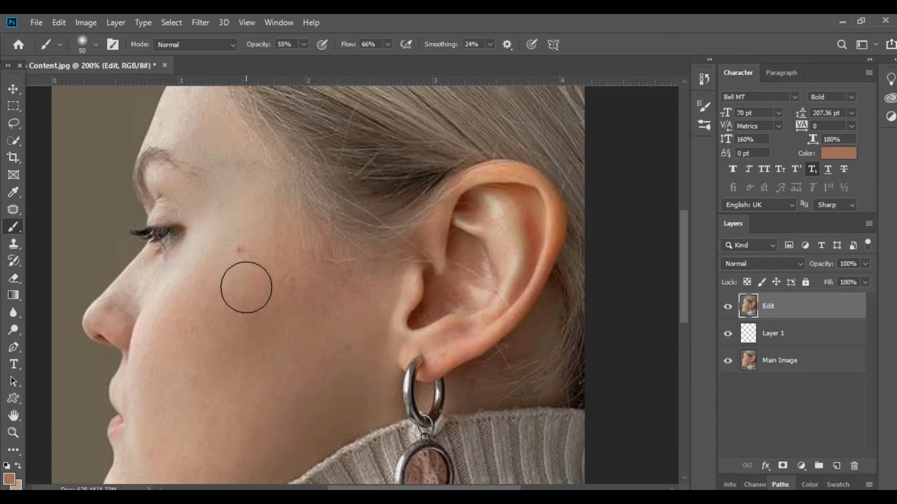
Try covering the cheek mole with a size 10 brush on the Edit layer, and undo back through the empty layer's creation
key(bracketleft)
key(bracketleft)
key(bracketleft)
key(bracketleft)
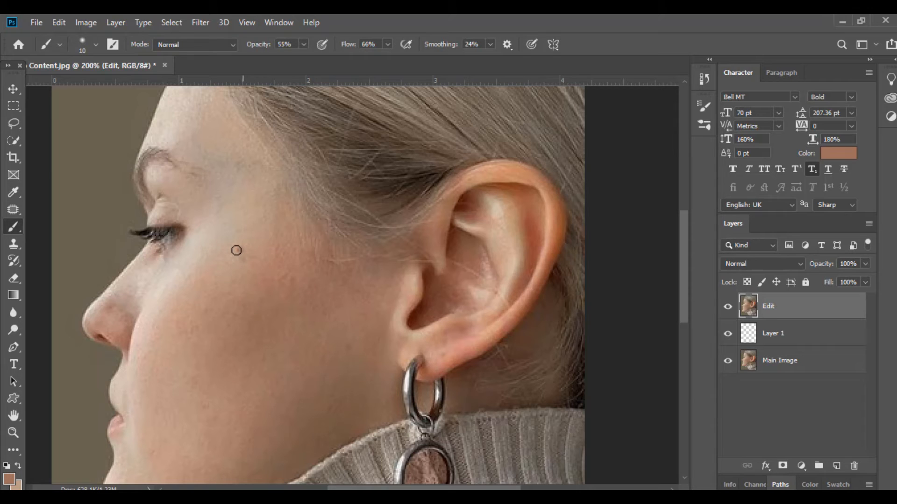
click(241, 252)
key(ctrl+z)
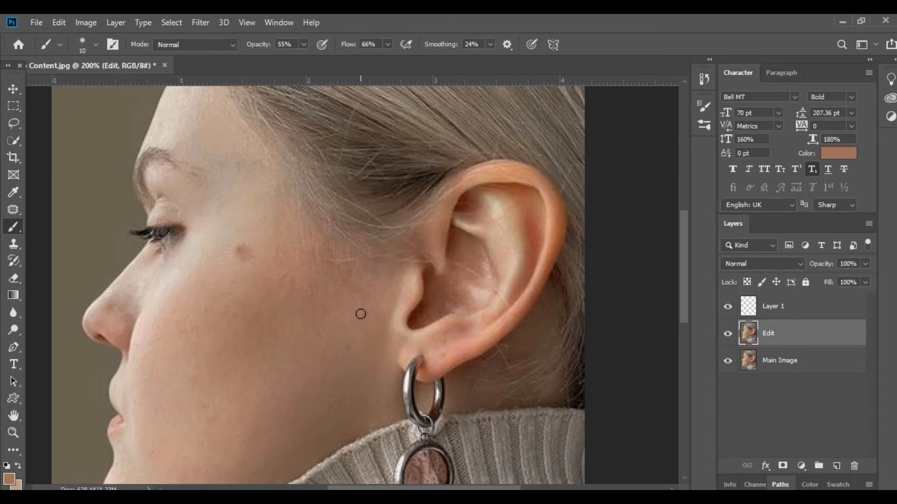
key(ctrl+z)
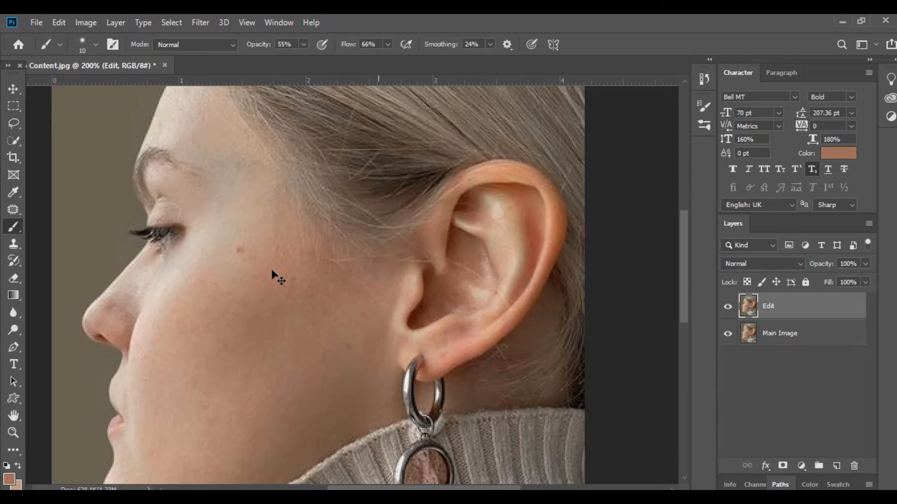
Duplicate the Edit layer and sample the lighter skin tone just above the cheek mole as the foreground colour
key(ctrl+j)
key(i)
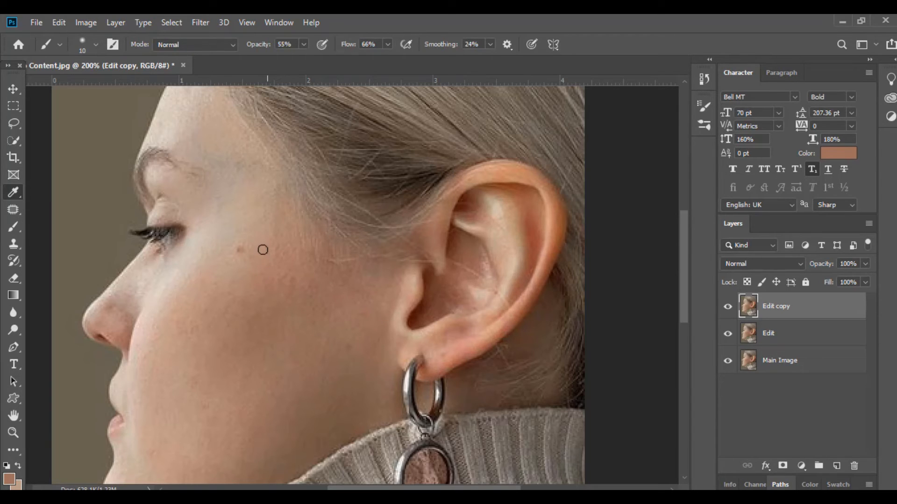
click(230, 236)
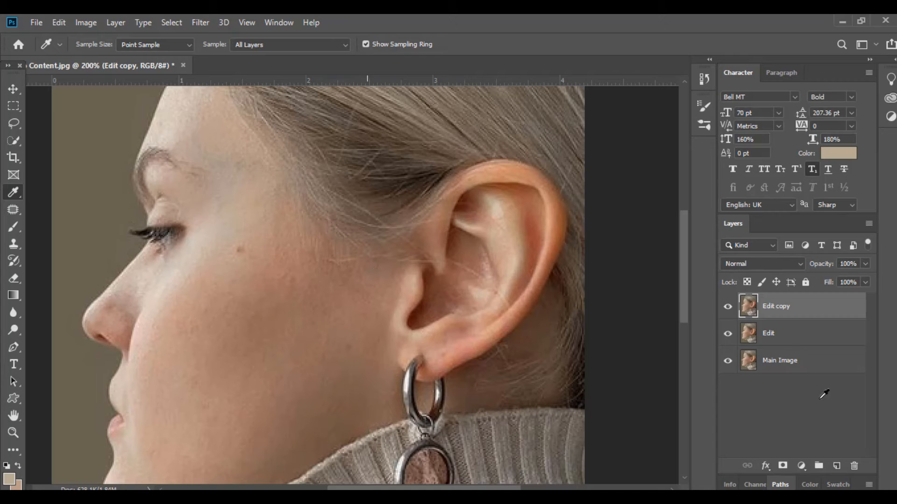
Add an empty layer above Edit copy and group it together with the Edit copy and Edit layers
key(b)
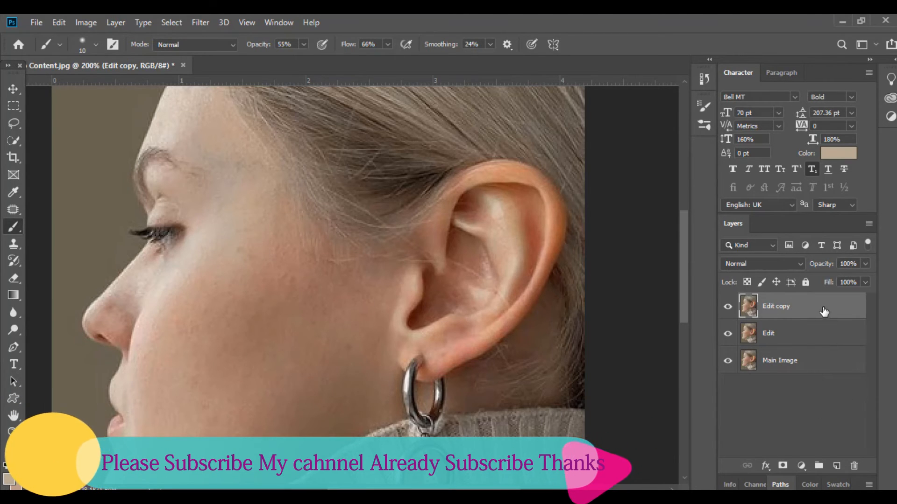
click(838, 466)
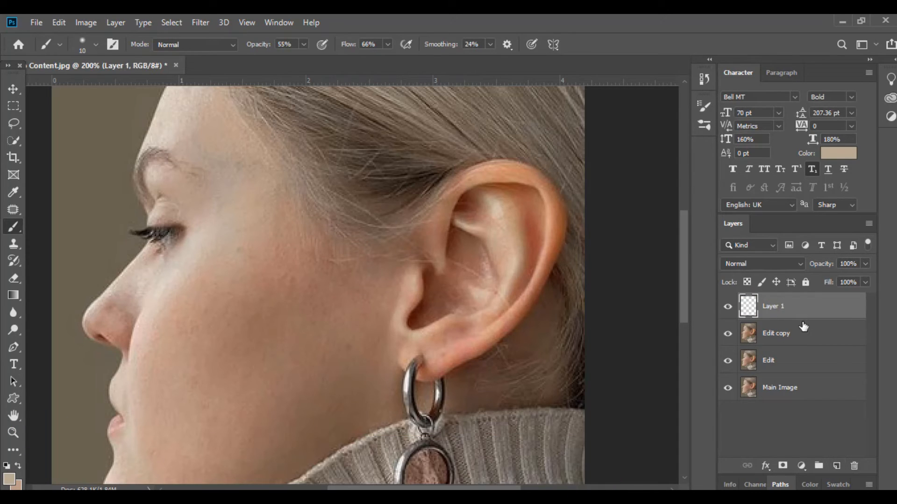
shift+click(800, 365)
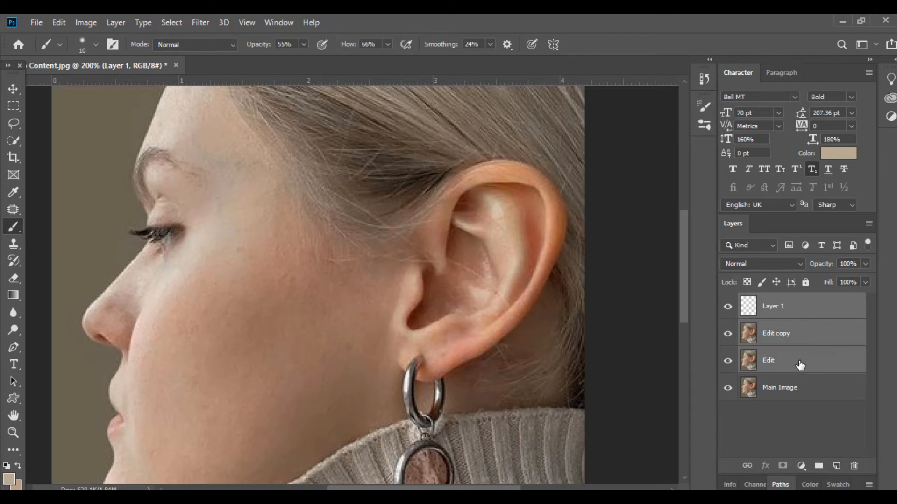
click(799, 394)
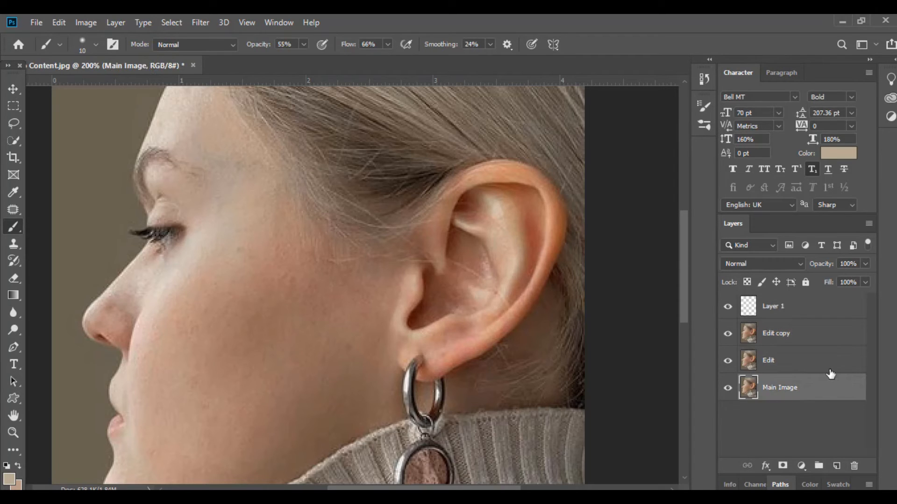
click(796, 308)
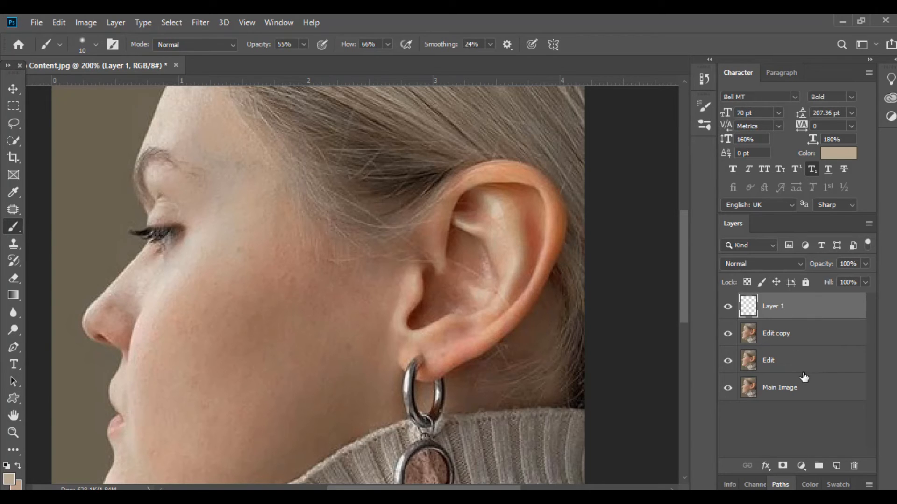
shift+click(793, 363)
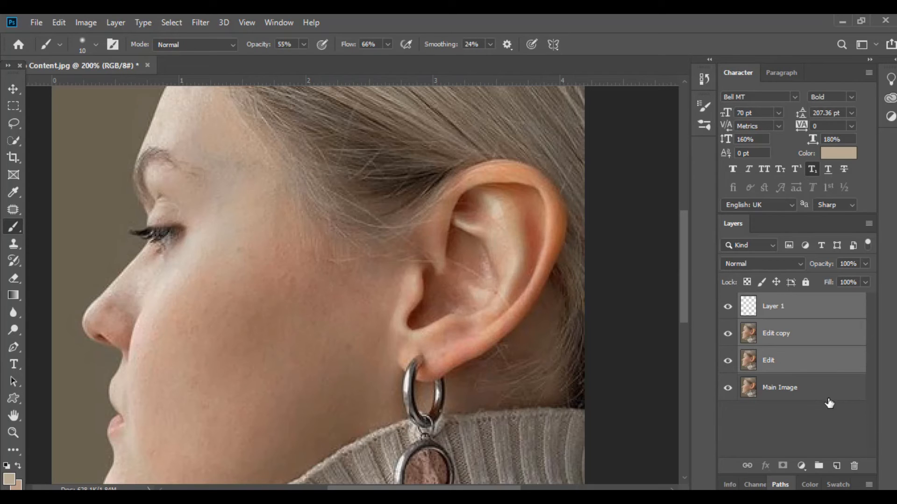
click(818, 466)
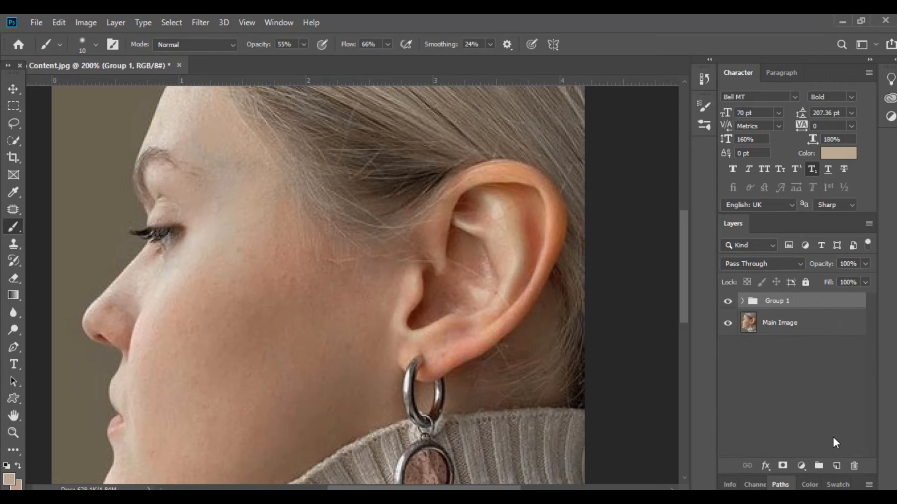
Add an empty layer between the group and Main Image, try a bright magenta Solid Color fill there, and undo the fill
click(836, 467)
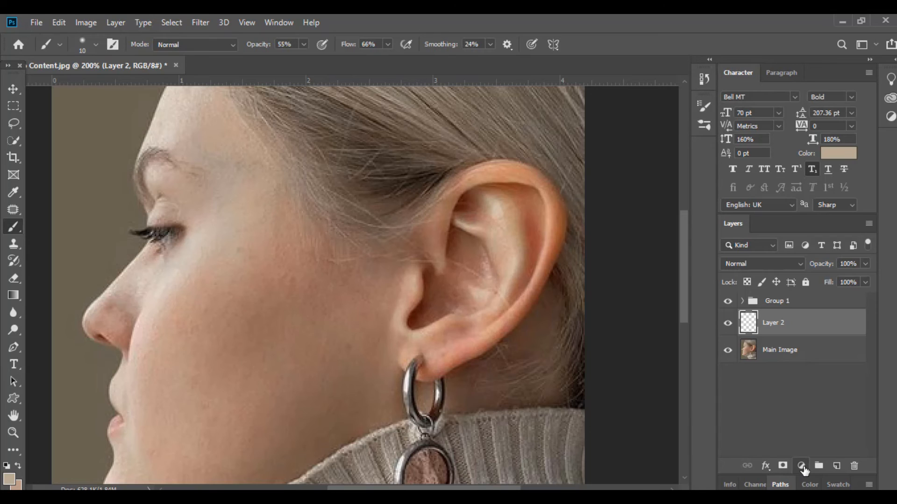
click(803, 467)
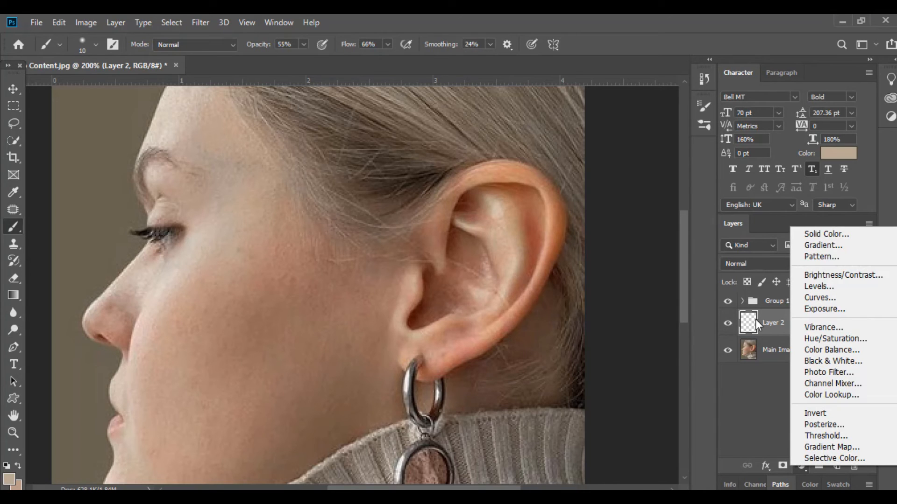
click(822, 237)
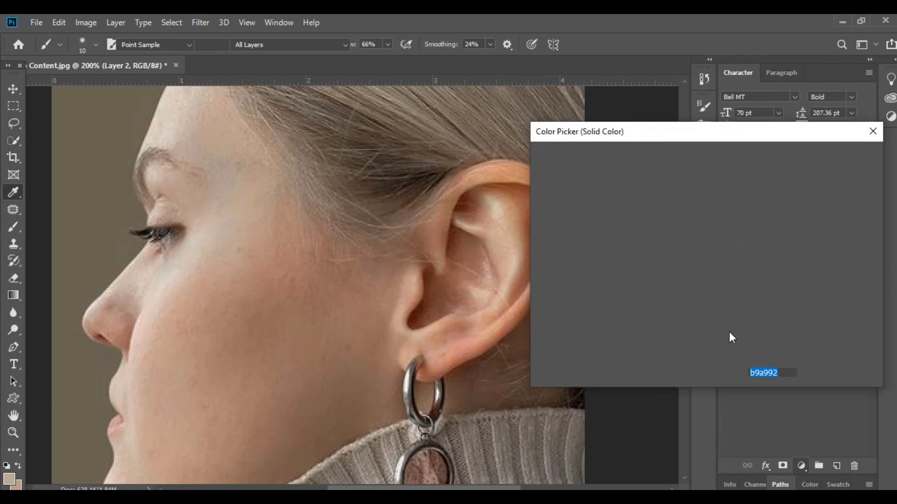
click(721, 189)
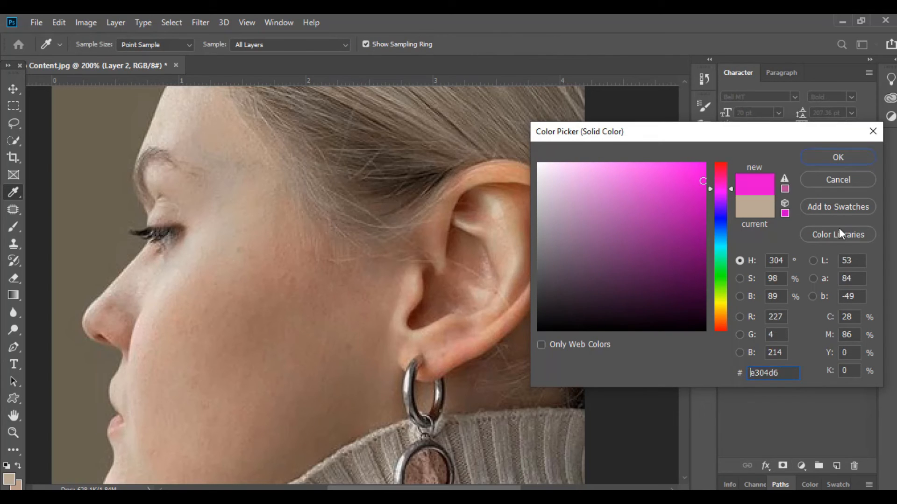
click(841, 157)
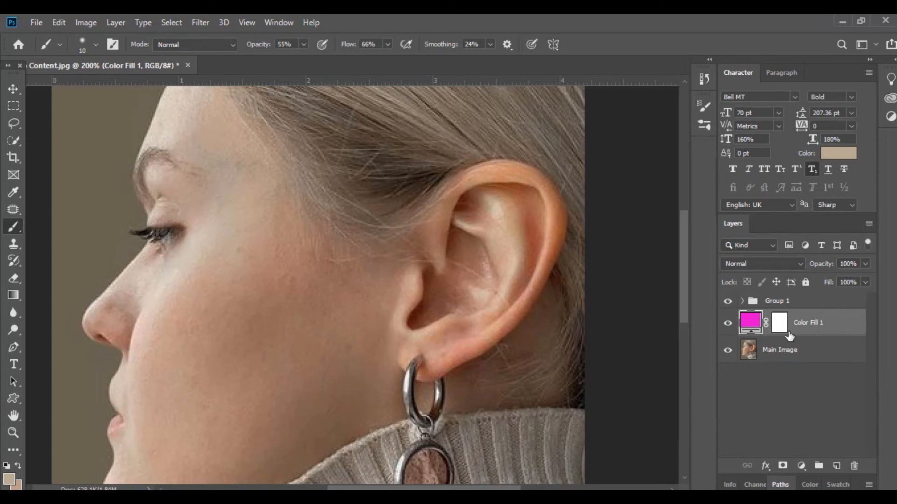
key(ctrl+z)
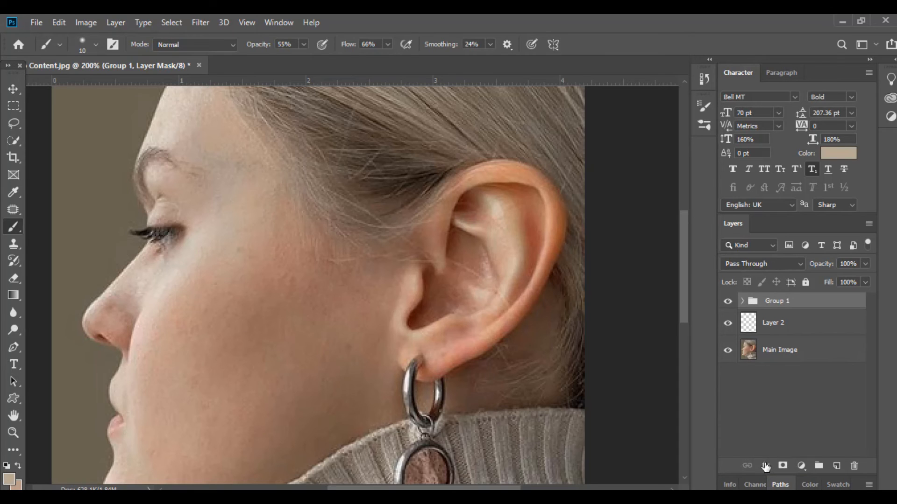
click(765, 467)
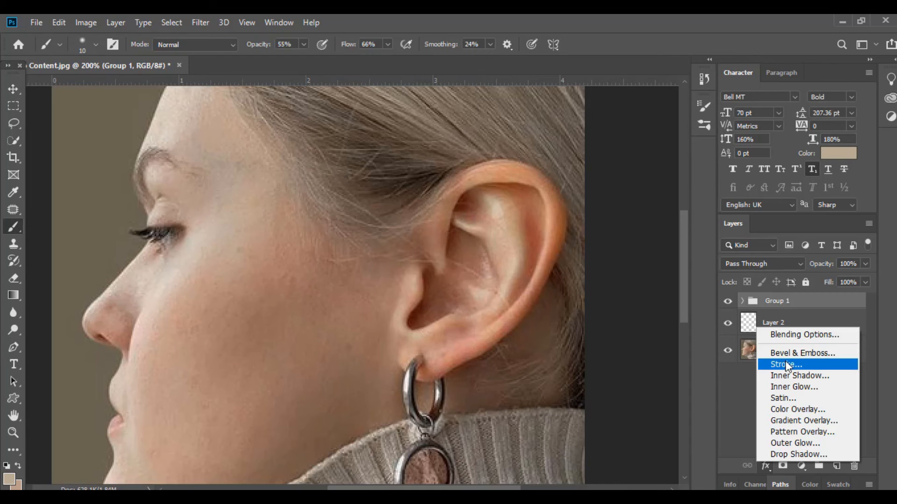
click(15, 89)
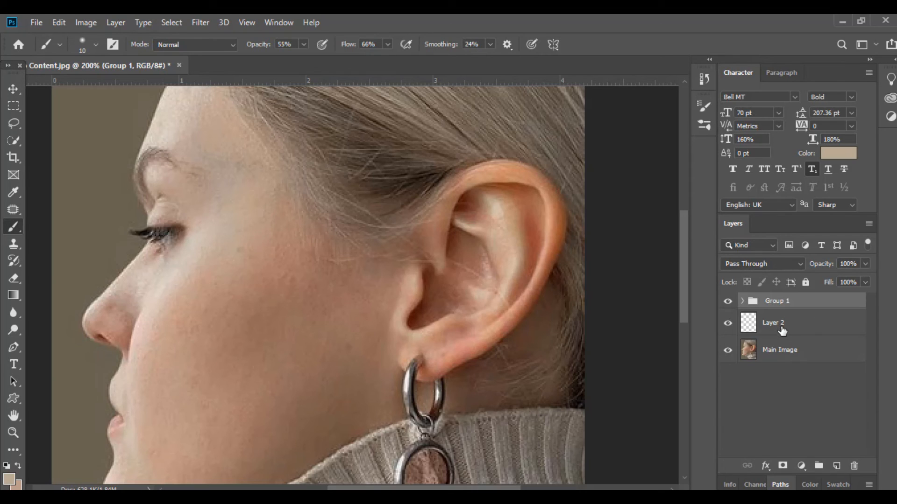
Move the empty Layer 2 into Group 1
drag(782, 330, 795, 308)
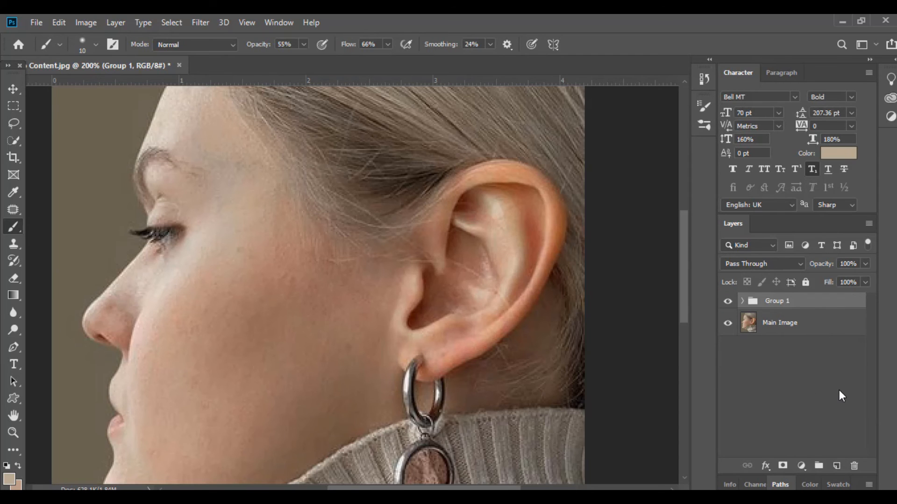
key(ctrl+0)
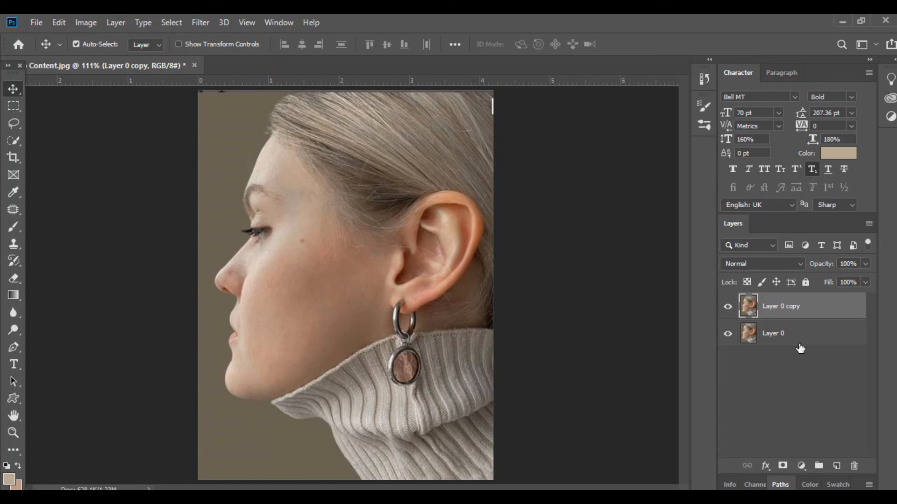
click(848, 497)
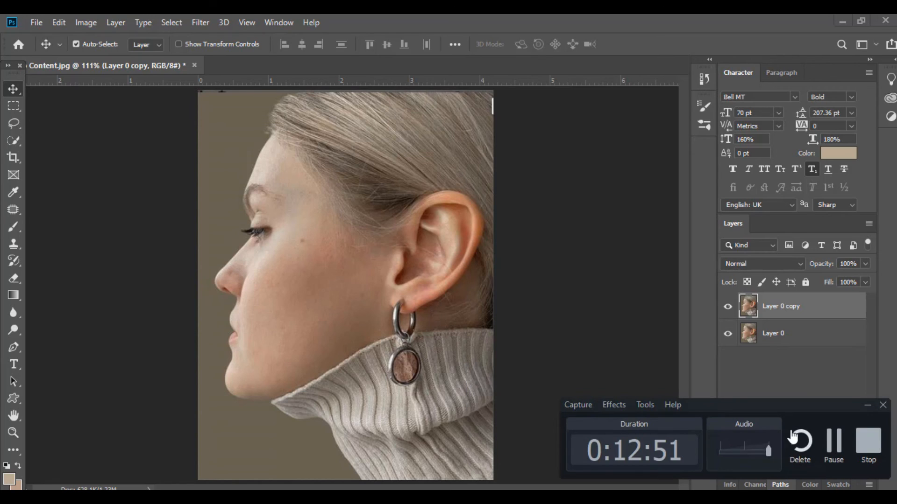